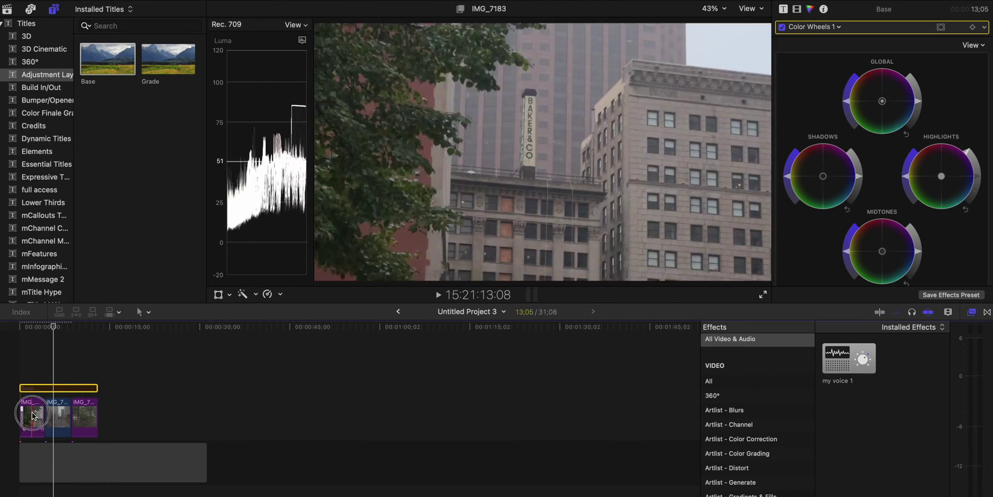
Step: Apply a camera LUT to the second timeline clip, IMG_7192, in its clip information
{"action": "left_click", "coordinate": [32, 329]}
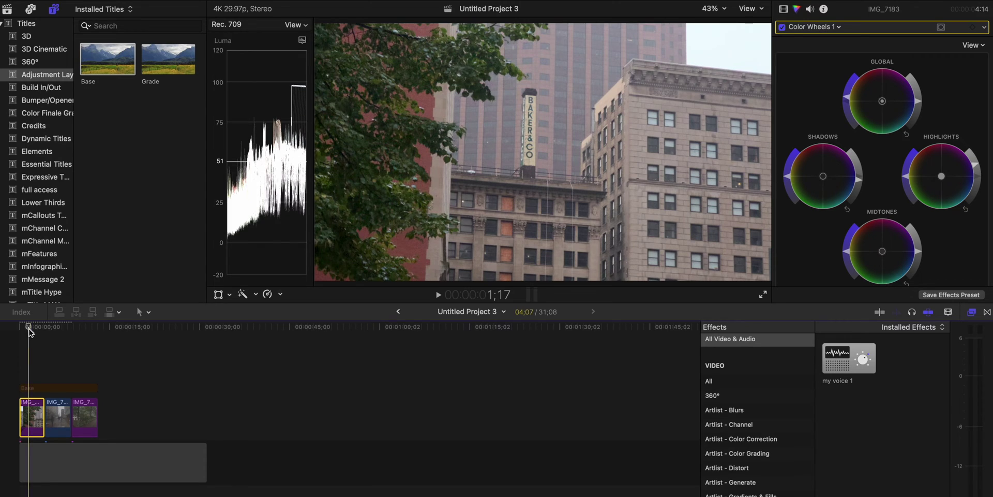
{"action": "left_click", "coordinate": [57, 427]}
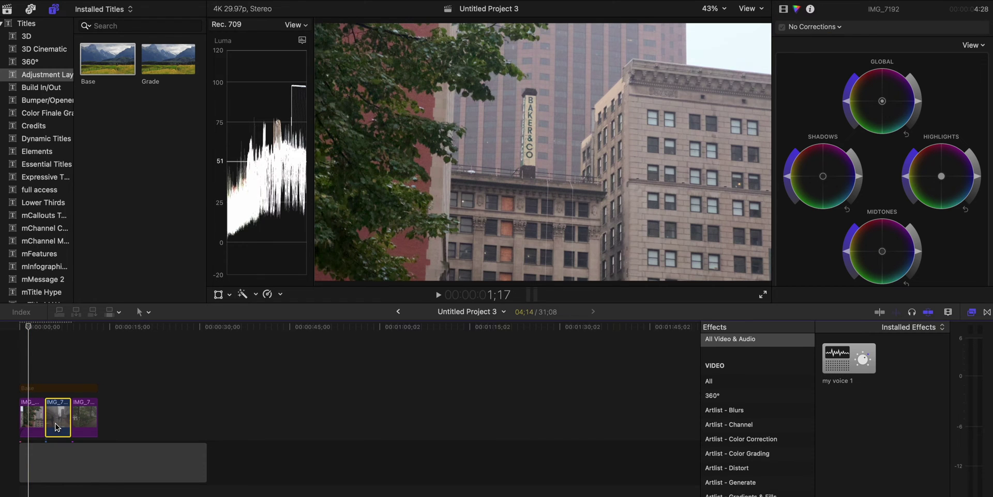
{"action": "left_click_drag", "start_coordinate": [29, 326], "coordinate": [57, 327]}
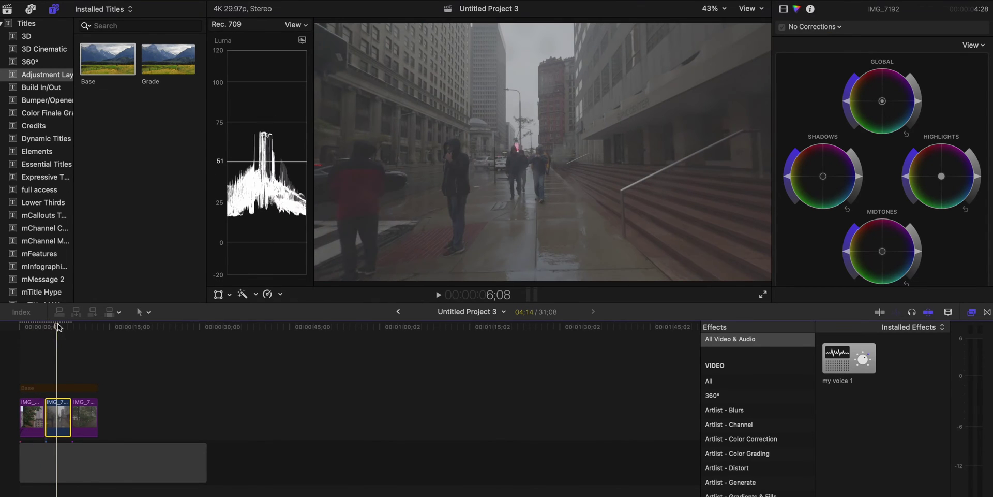
{"action": "left_click", "coordinate": [810, 10]}
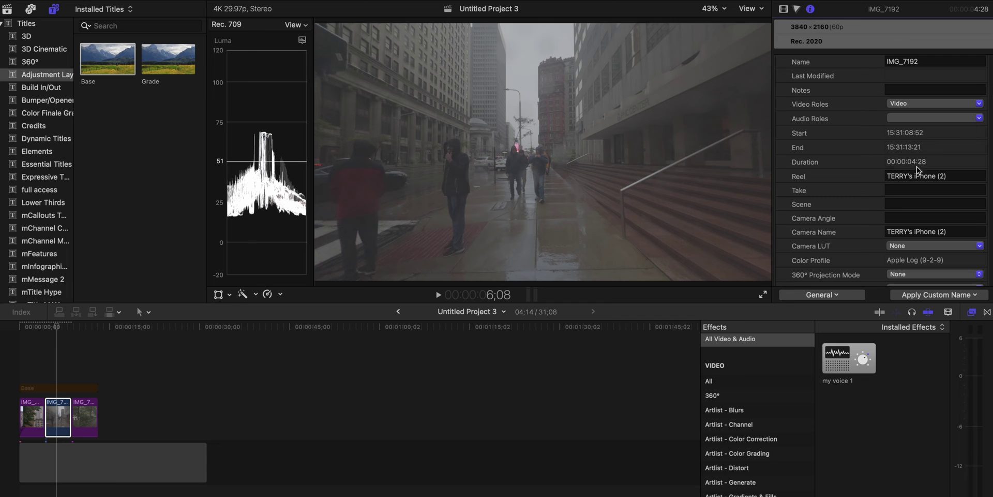
{"action": "left_click", "coordinate": [911, 246]}
{"action": "left_click", "coordinate": [894, 285]}
Step: Grade clip IMG_7192 with color wheels, raising global saturation, highlights and midtones and fine-tuning the shadow brightness
{"action": "key", "text": "super+6"}
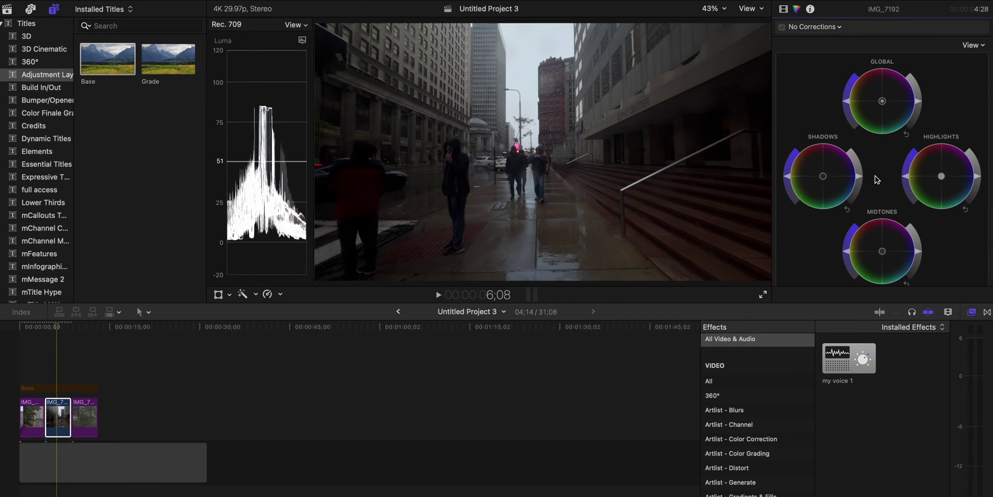
{"action": "left_click_drag", "start_coordinate": [858, 176], "coordinate": [858, 170]}
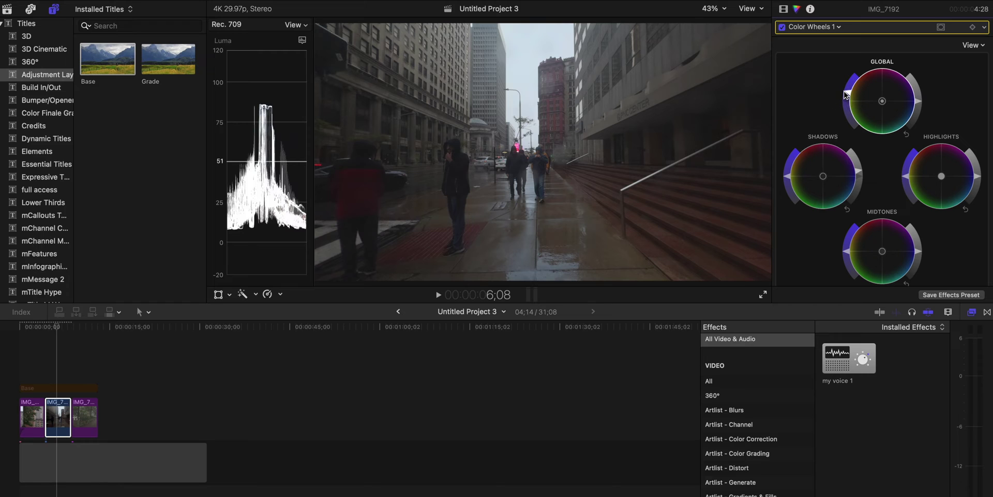
{"action": "left_click_drag", "start_coordinate": [977, 178], "coordinate": [977, 168]}
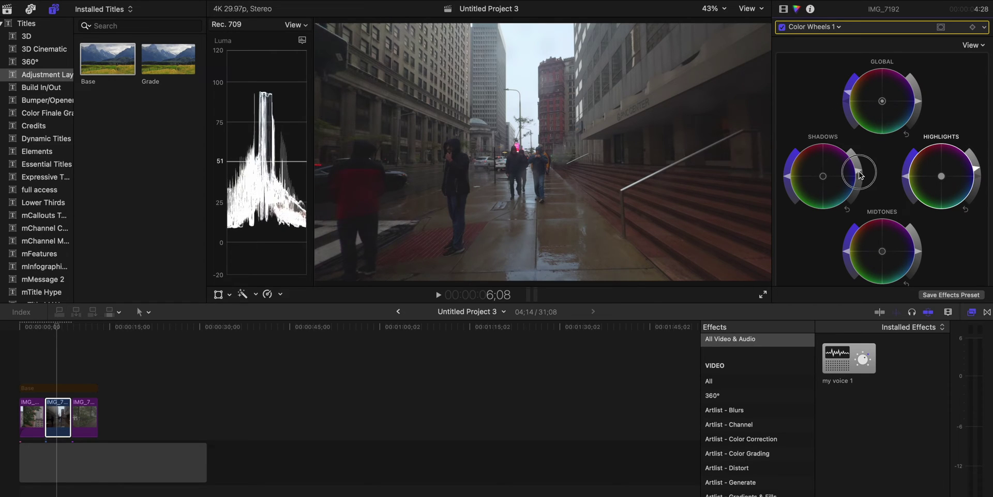
{"action": "left_click_drag", "start_coordinate": [860, 176], "coordinate": [859, 180]}
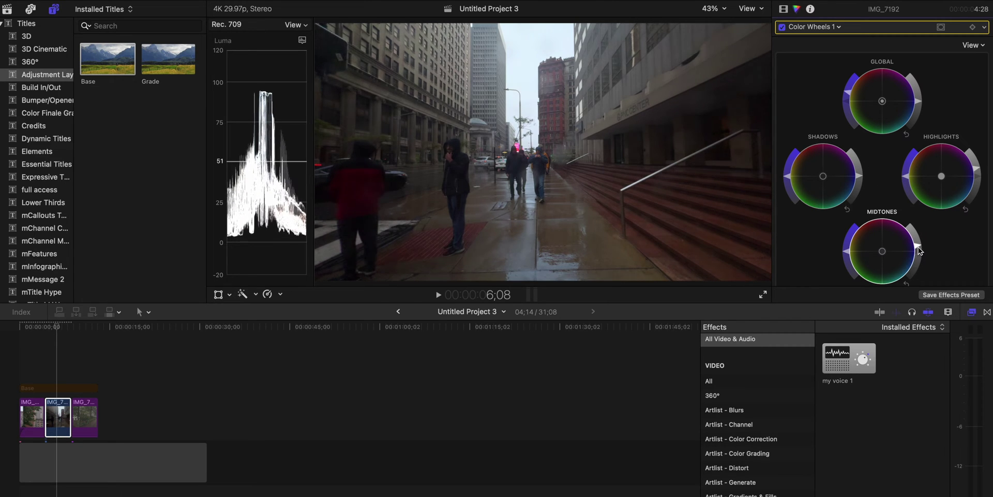
Step: Apply a camera LUT to the third clip, IMG_7191, and raise its highlight brightness with the color wheels
{"action": "left_click_drag", "start_coordinate": [58, 326], "coordinate": [85, 329]}
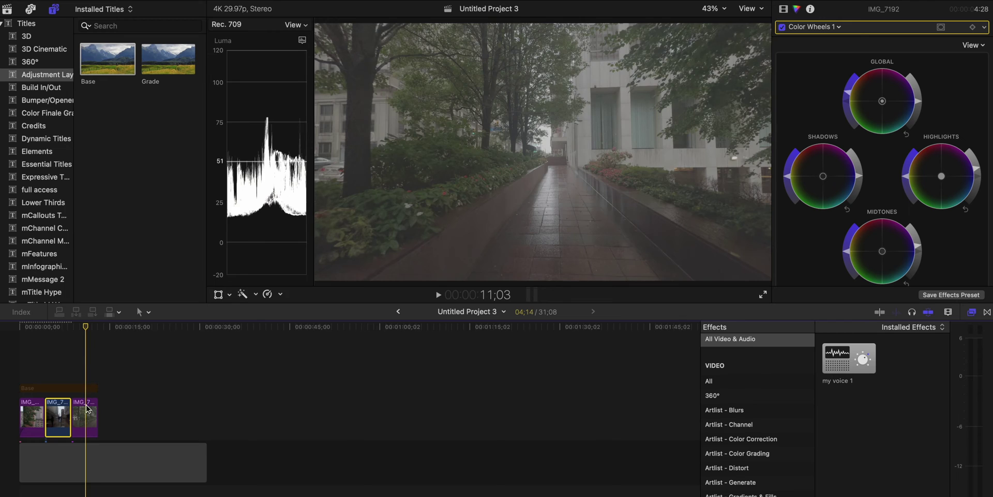
{"action": "left_click", "coordinate": [823, 9]}
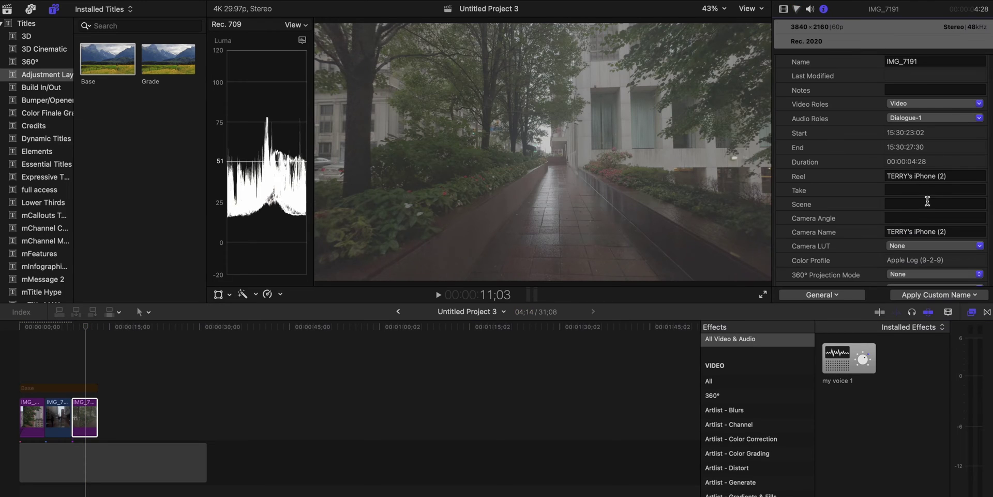
{"action": "left_click", "coordinate": [920, 245]}
{"action": "left_click", "coordinate": [862, 284]}
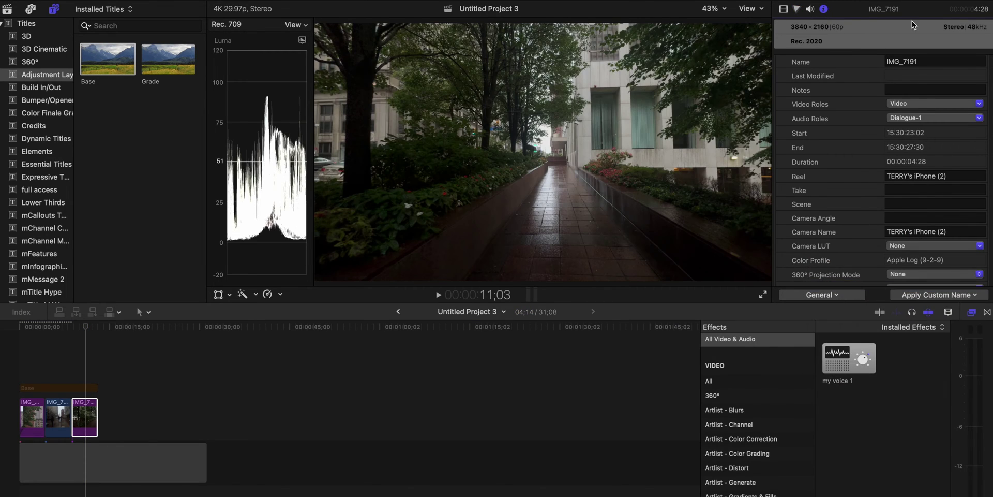
{"action": "left_click", "coordinate": [796, 10]}
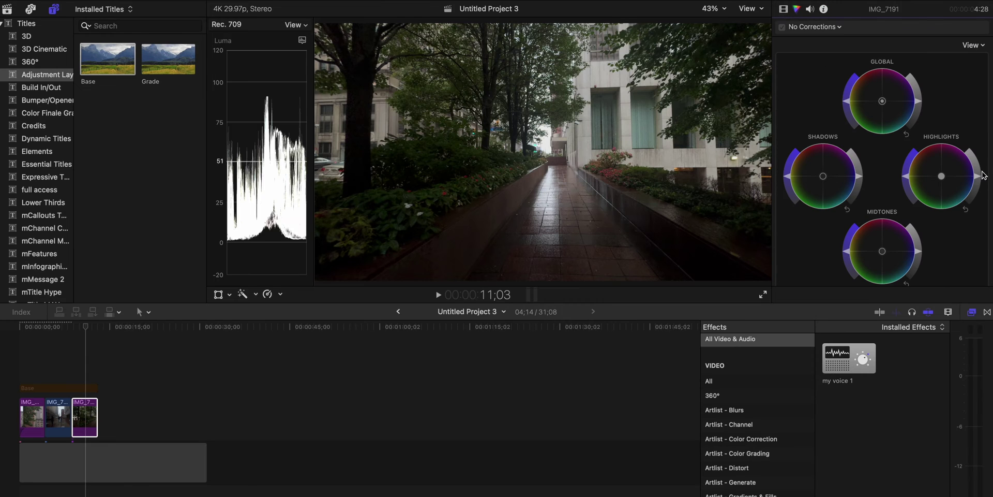
{"action": "left_click_drag", "start_coordinate": [976, 181], "coordinate": [975, 170]}
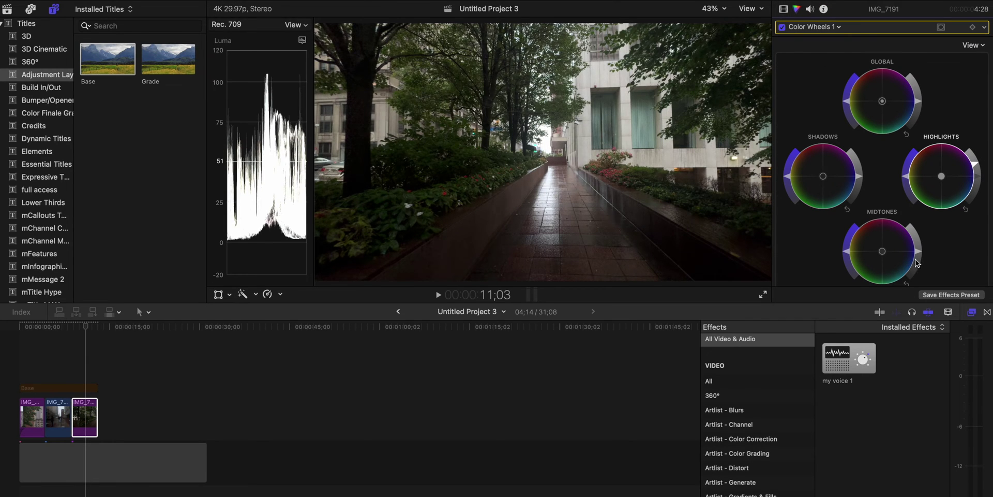
Step: Search the video effects for "LUT" and apply the Custom LUT effect to the Base adjustment layer above the clips
{"action": "left_click", "coordinate": [21, 327]}
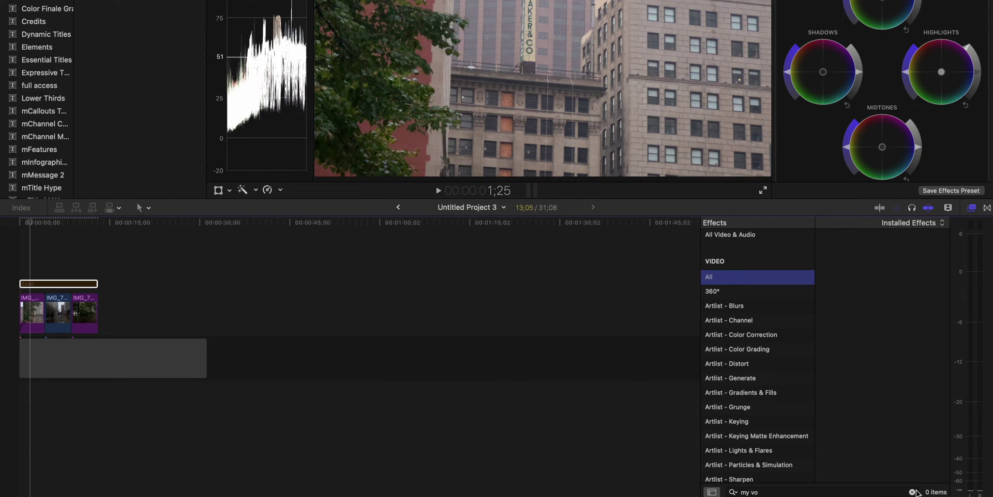
{"action": "left_click", "coordinate": [912, 492]}
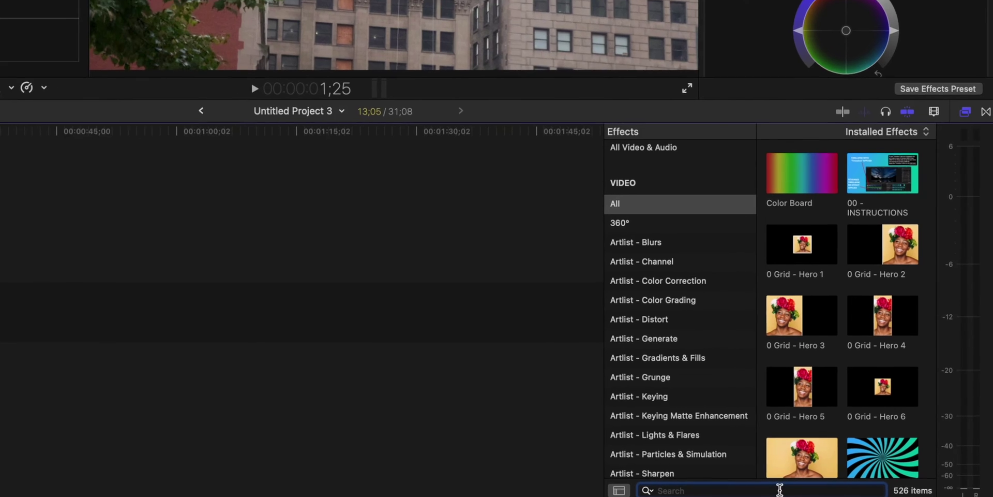
{"action": "type", "text": "LUT"}
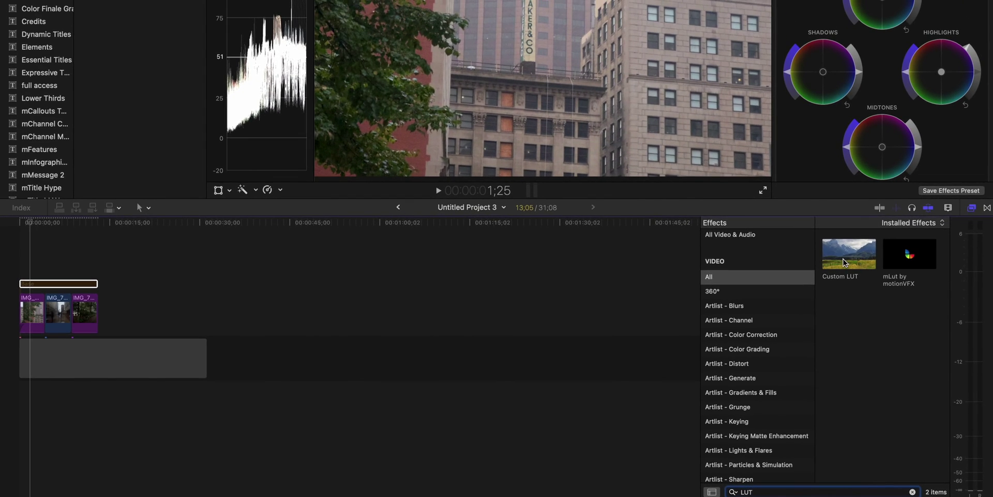
{"action": "left_click_drag", "start_coordinate": [843, 258], "coordinate": [49, 285]}
{"action": "left_click_drag", "start_coordinate": [66, 210], "coordinate": [68, 210]}
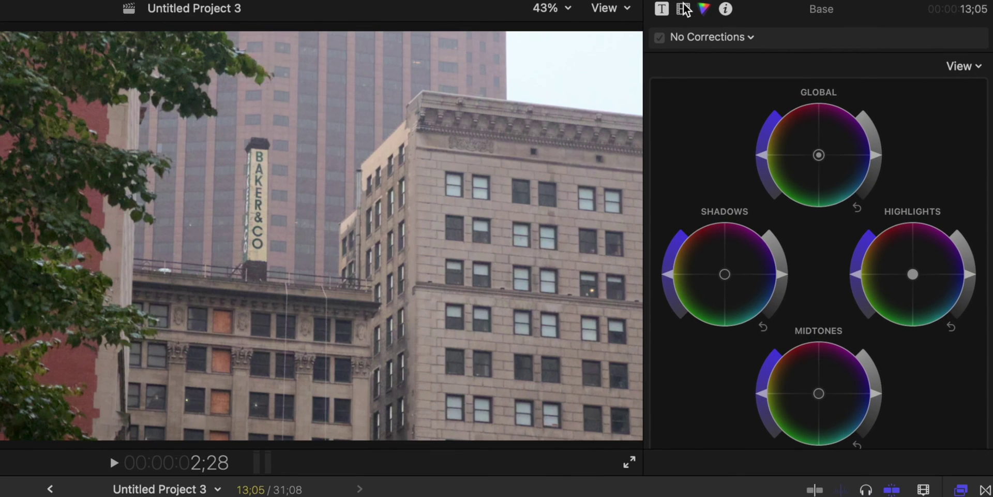
Step: Set the Base layer's Custom LUT effect to the CARNEGIE LUT and preview it on the other clips
{"action": "left_click", "coordinate": [684, 9]}
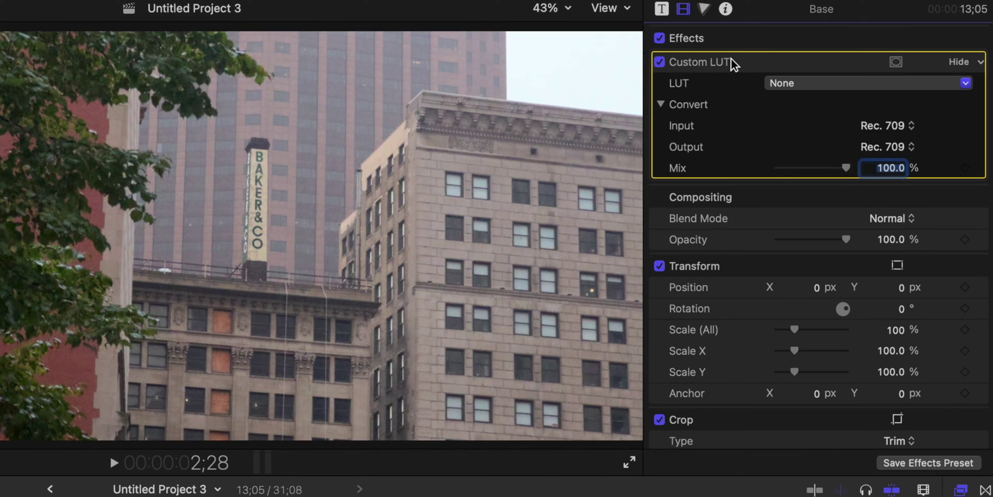
{"action": "left_click", "coordinate": [787, 83]}
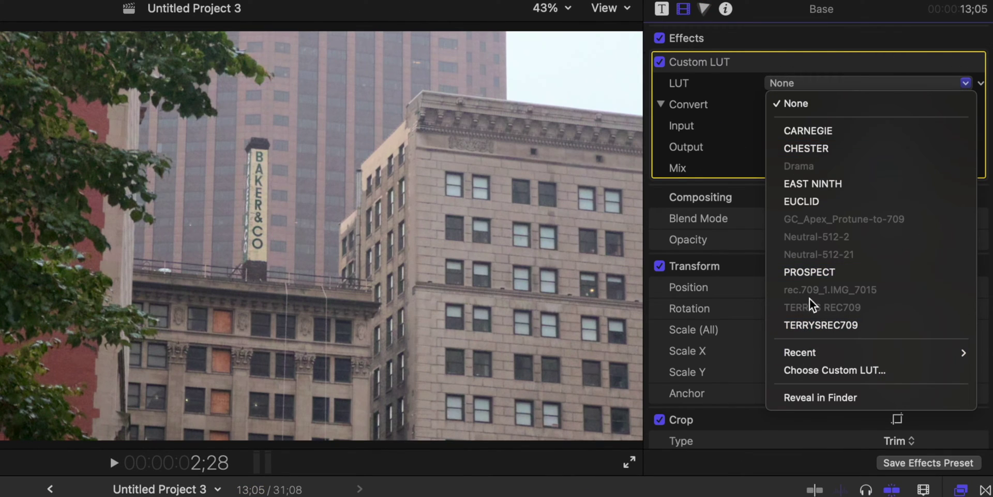
{"action": "left_click", "coordinate": [808, 131]}
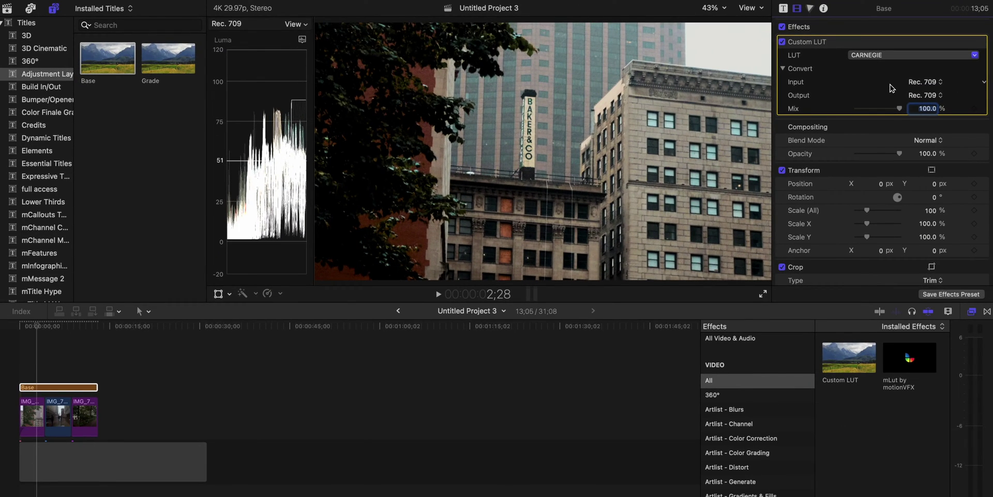
{"action": "left_click", "coordinate": [72, 325]}
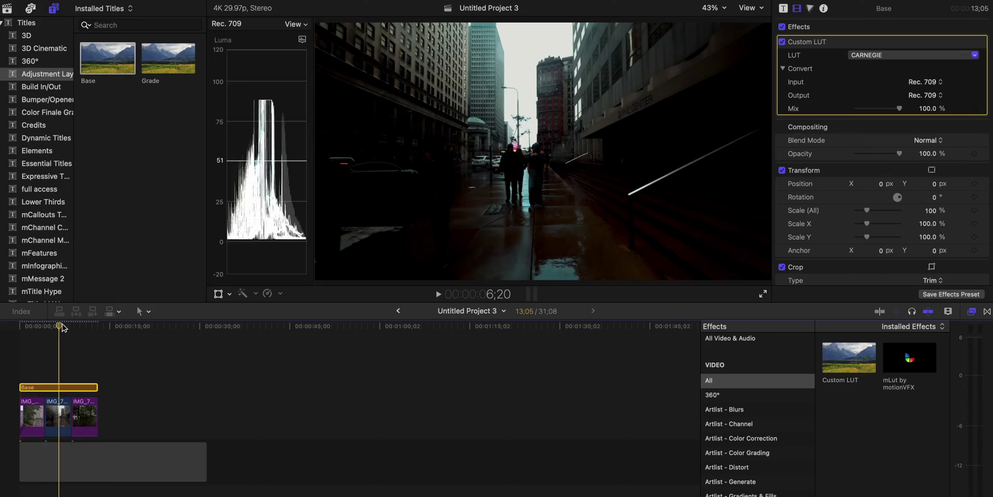
Step: Lower the Custom LUT mix to 41.42% and switch the effect off and on to compare the look
{"action": "left_click_drag", "start_coordinate": [898, 108], "coordinate": [879, 111]}
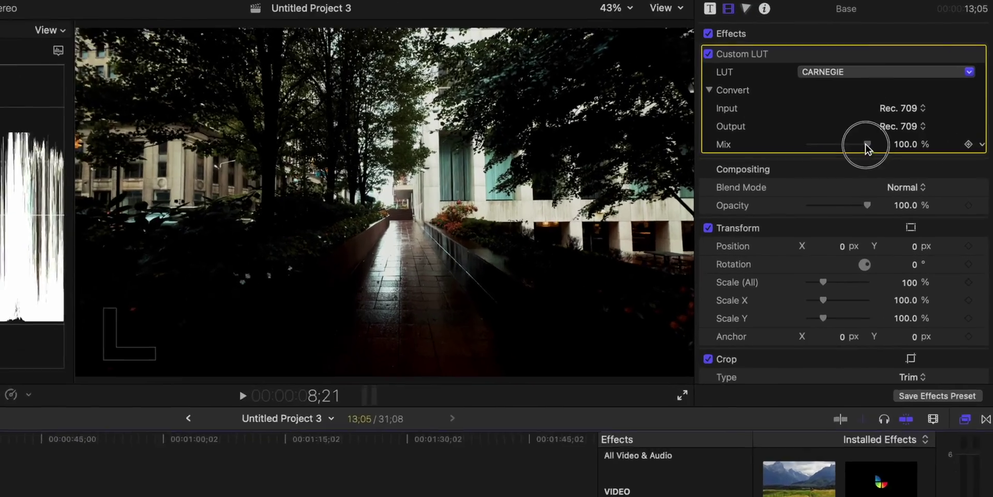
{"action": "left_click_drag", "start_coordinate": [809, 173], "coordinate": [803, 174]}
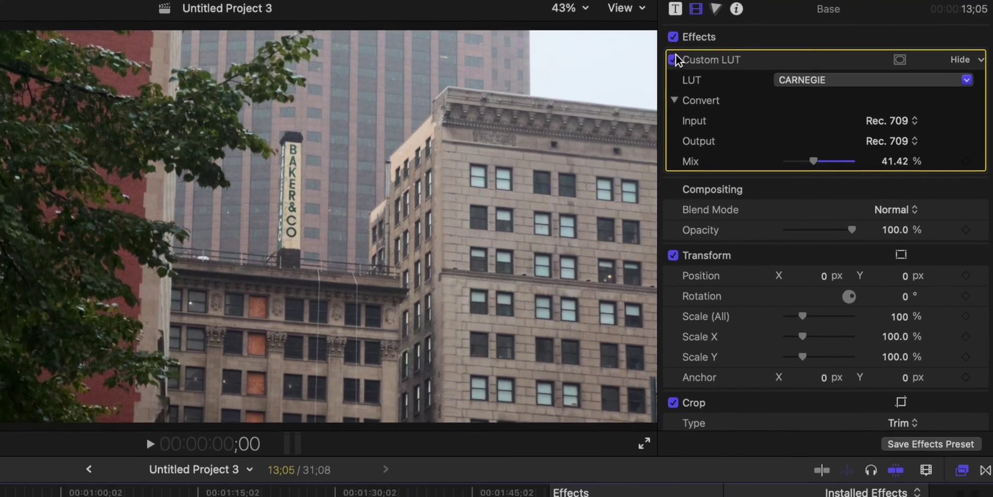
{"action": "left_click", "coordinate": [660, 62]}
{"action": "left_click", "coordinate": [782, 42]}
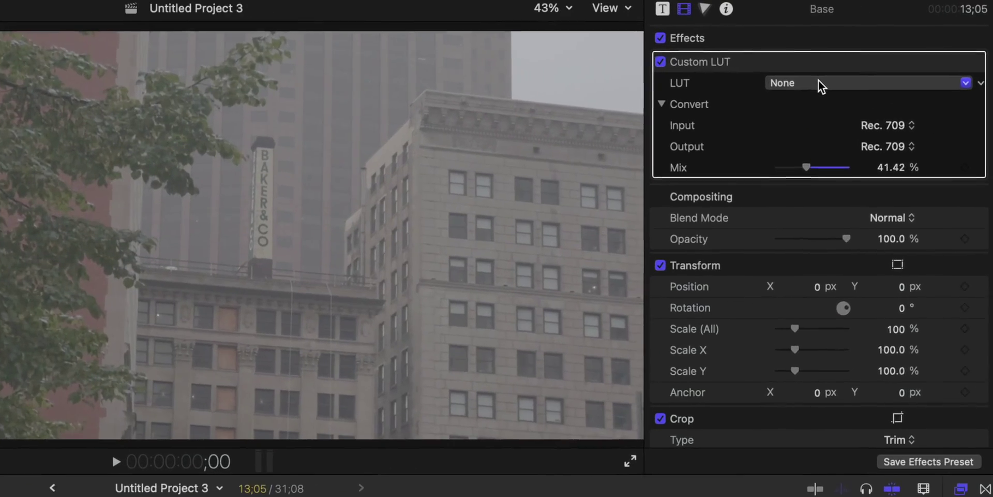
Step: Browse for a custom LUT file for the Base layer's effect and select TERRYSREC709.cube
{"action": "left_click", "coordinate": [818, 82]}
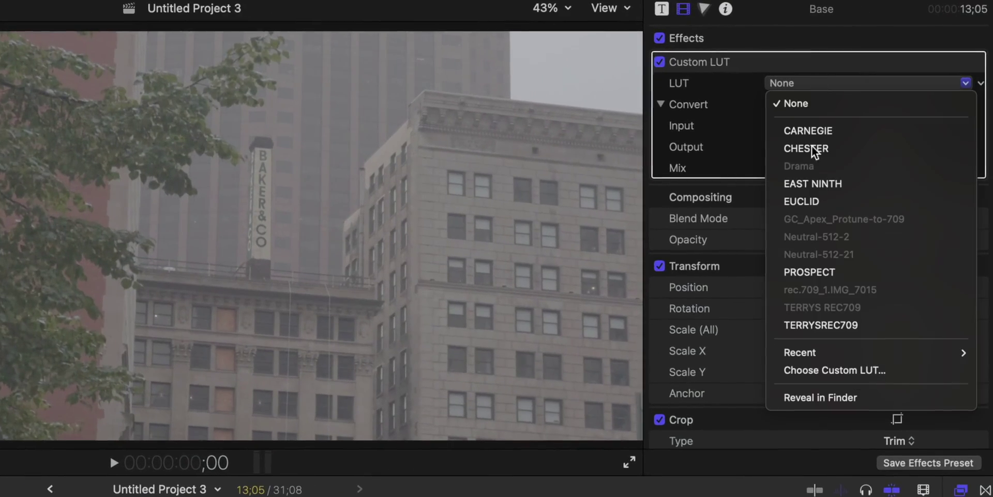
{"action": "left_click", "coordinate": [811, 368]}
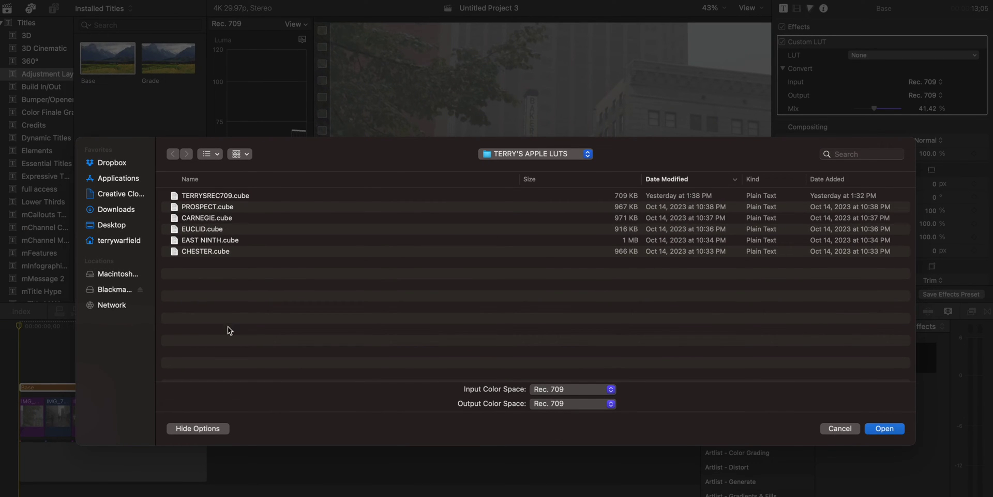
{"action": "left_click", "coordinate": [226, 205]}
{"action": "left_click", "coordinate": [226, 197]}
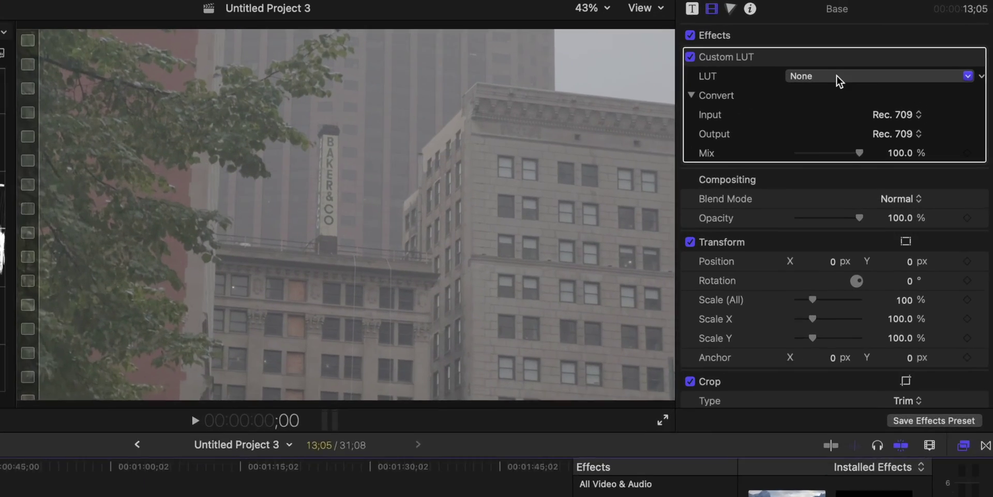
Step: Try TERRYSREC709 as the Base layer's custom LUT and replace it with EUCLID
{"action": "left_click", "coordinate": [837, 75]}
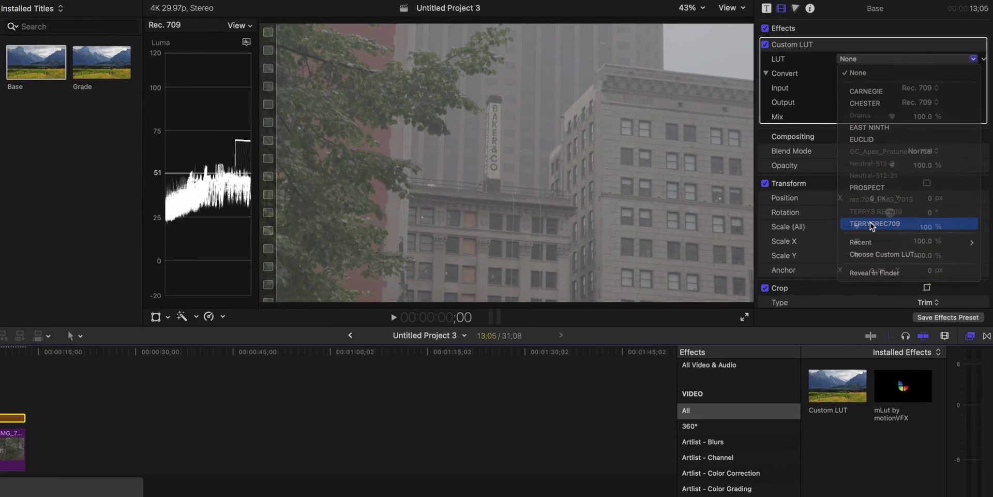
{"action": "left_click", "coordinate": [824, 308]}
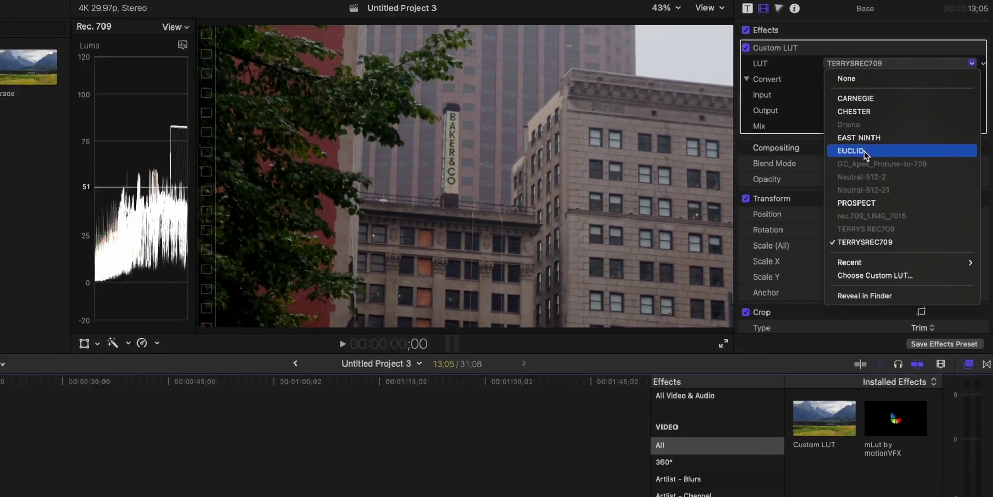
{"action": "left_click", "coordinate": [821, 202]}
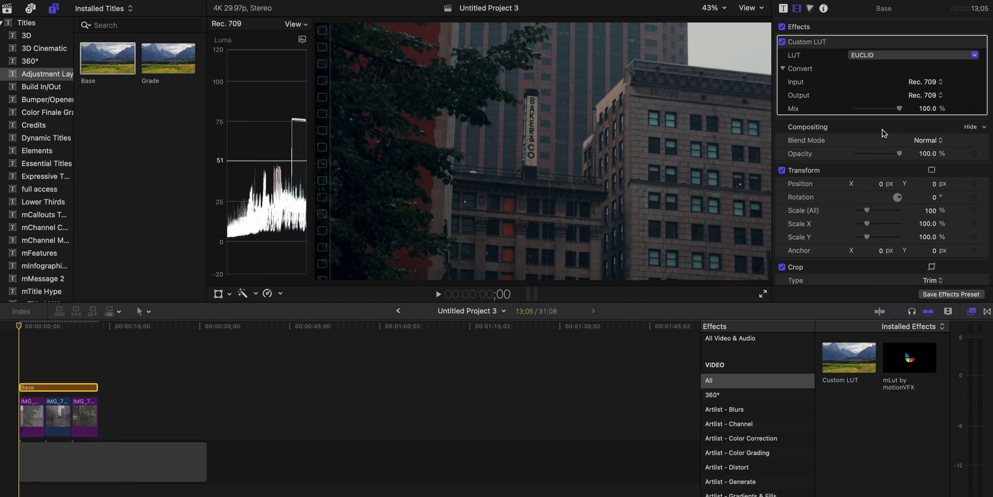